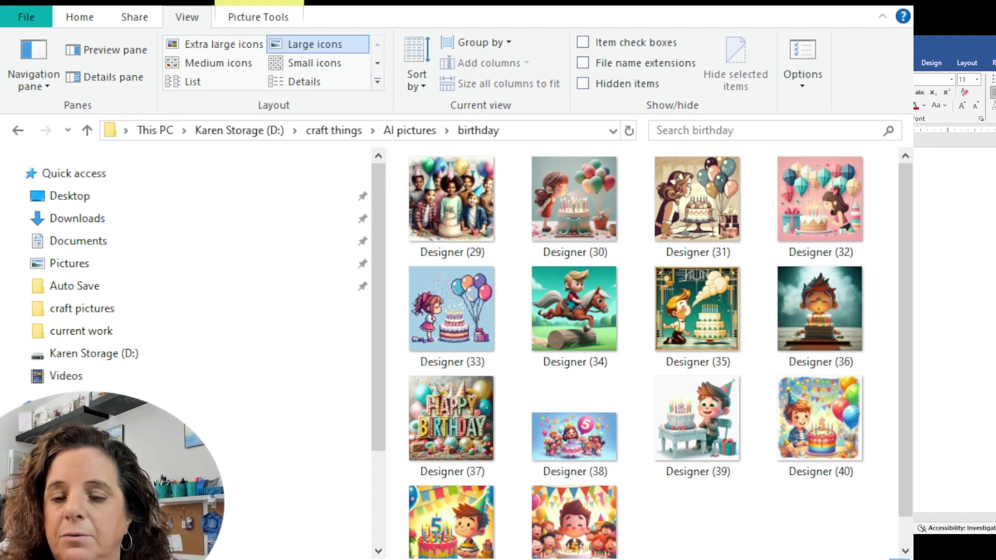
- Place the Word window beside the birthday folder and start inserting a picture
key(alt+Tab)
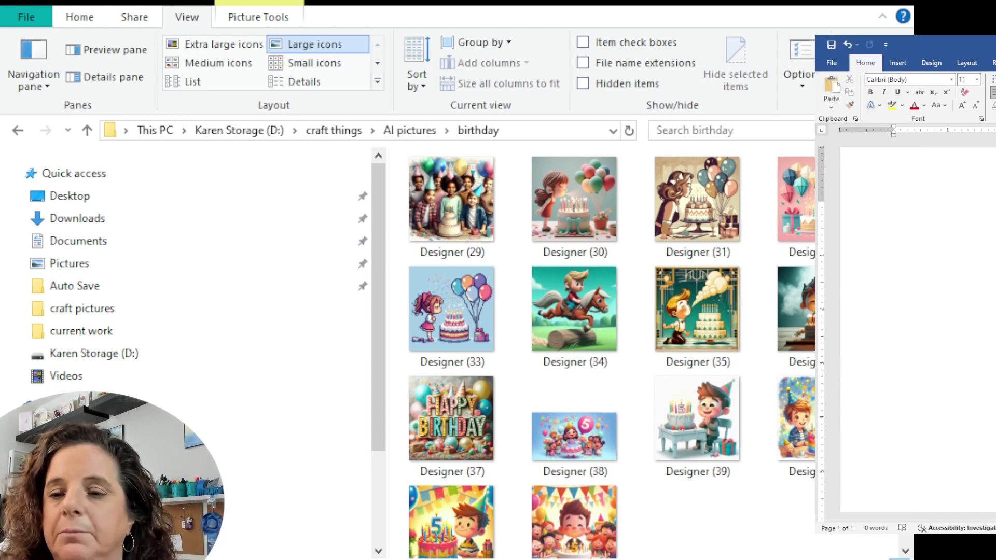
drag(933, 44, 557, 70)
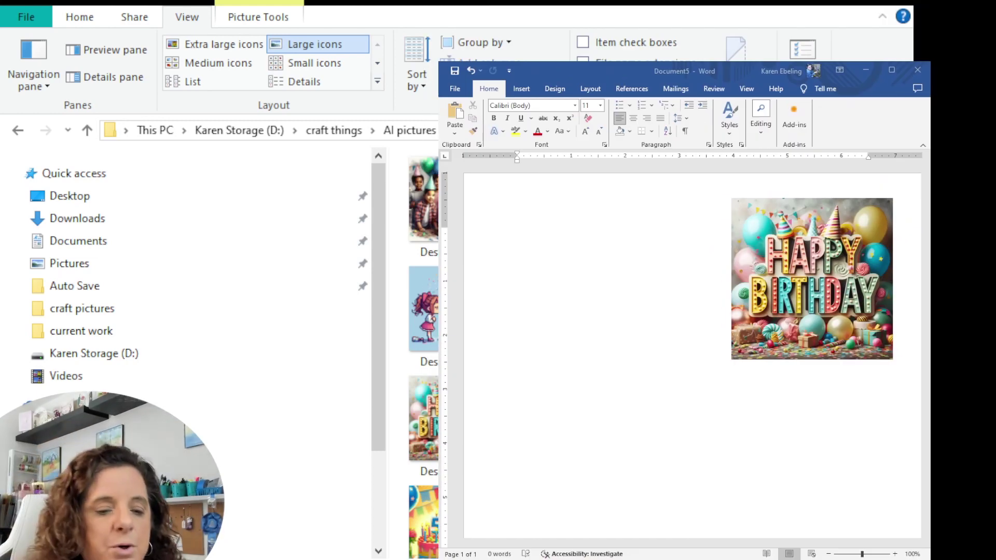
click(615, 75)
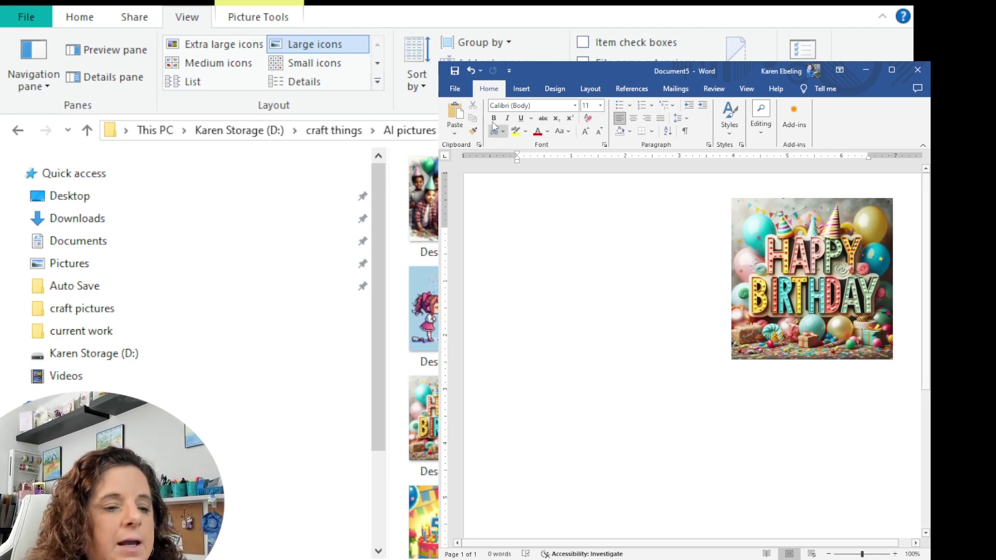
click(520, 89)
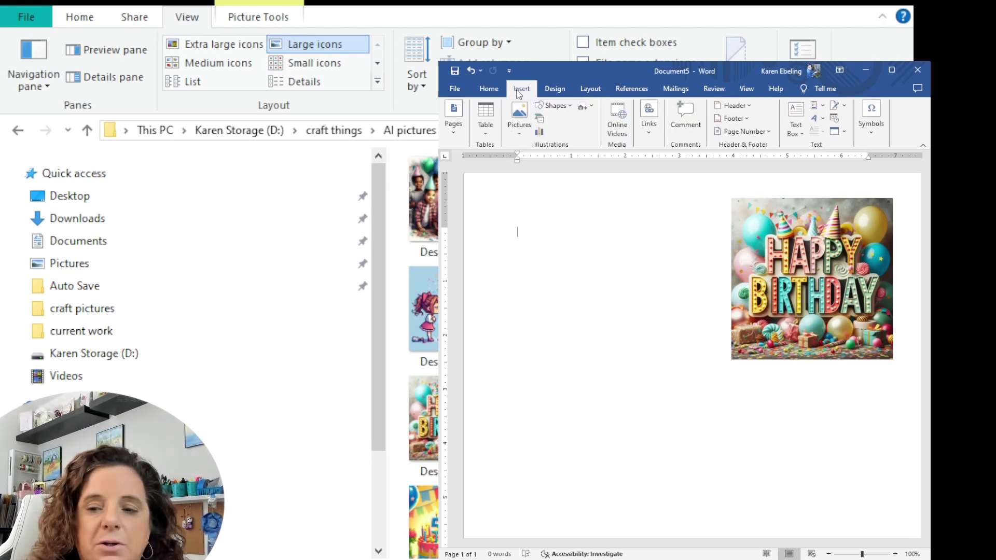
click(519, 117)
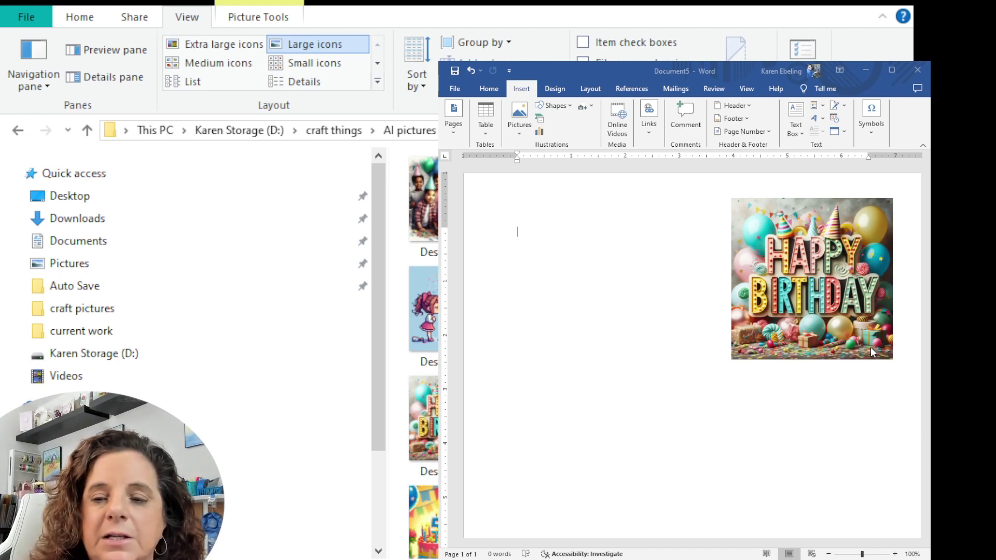
- Paste the boy-with-cake picture and set it to float in front of text
key(ctrl+v)
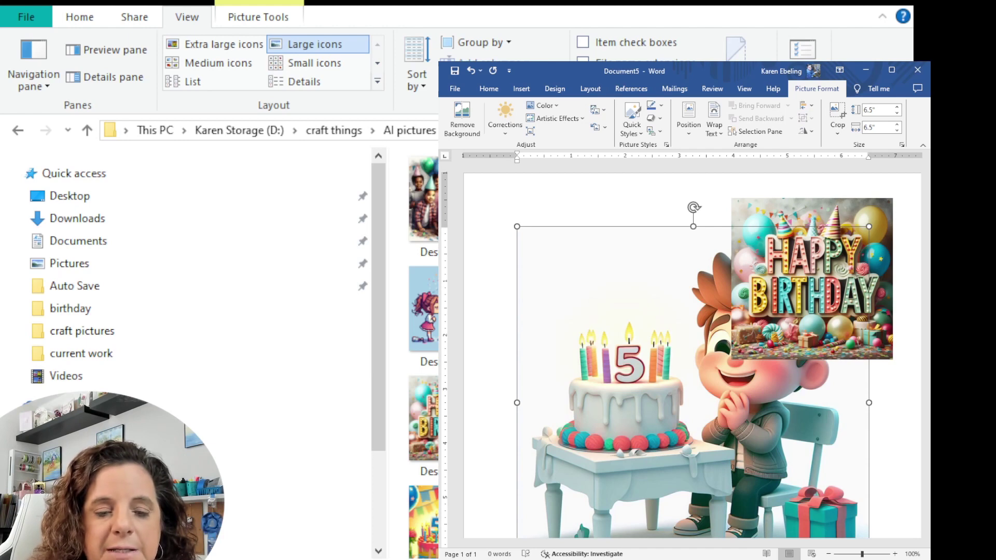
key(ctrl+y)
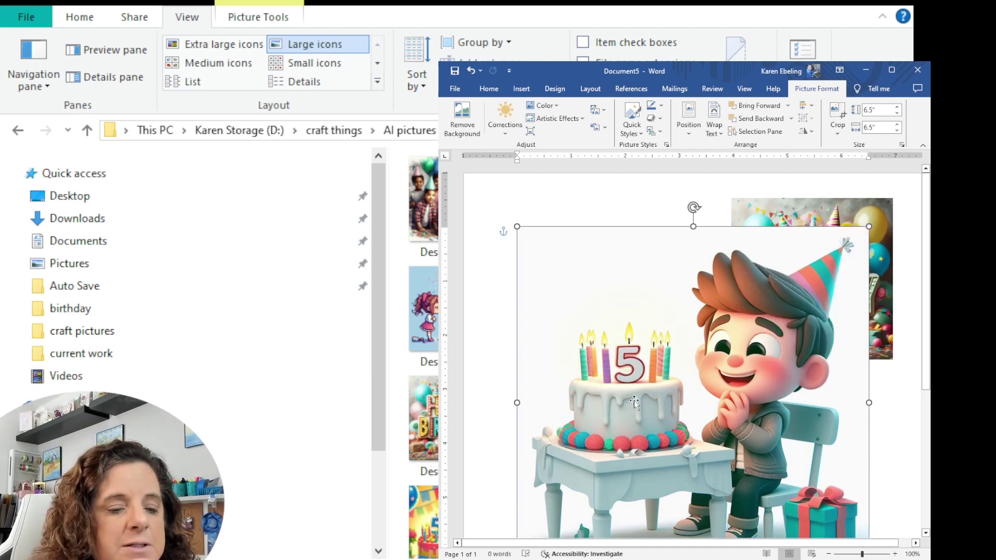
drag(612, 426, 602, 382)
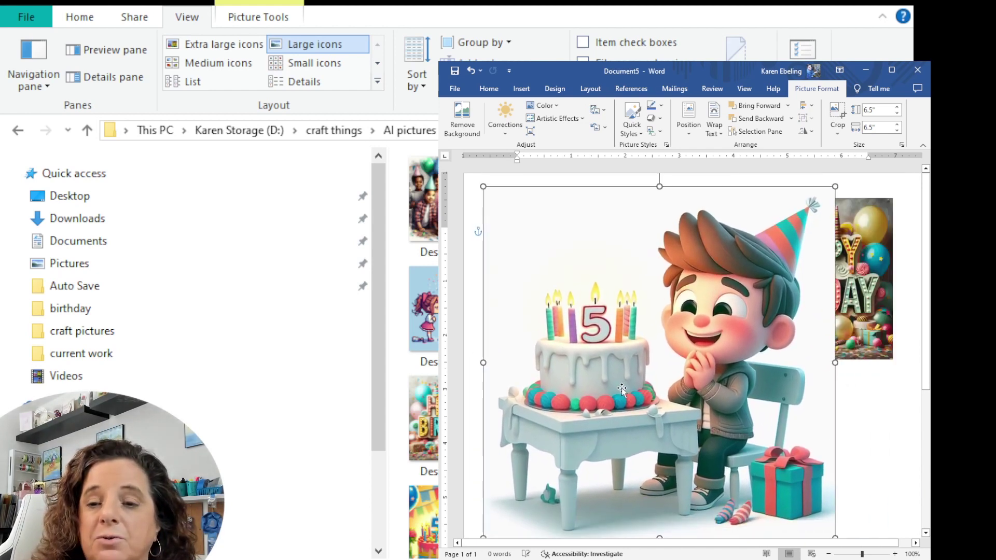
drag(585, 341, 623, 304)
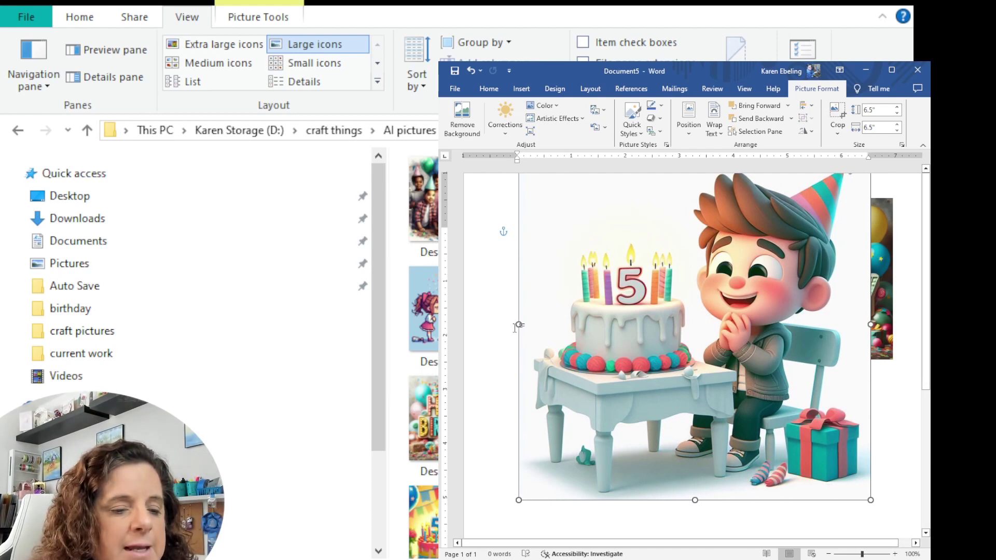
- Shrink the boy picture to 3.04 inches and place it left of the Happy Birthday picture
drag(518, 324, 550, 324)
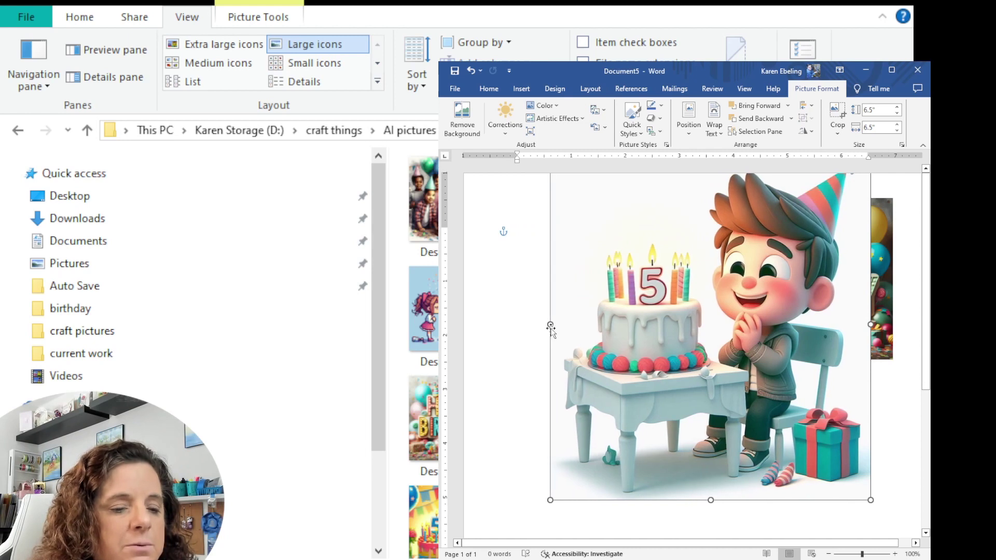
click(477, 72)
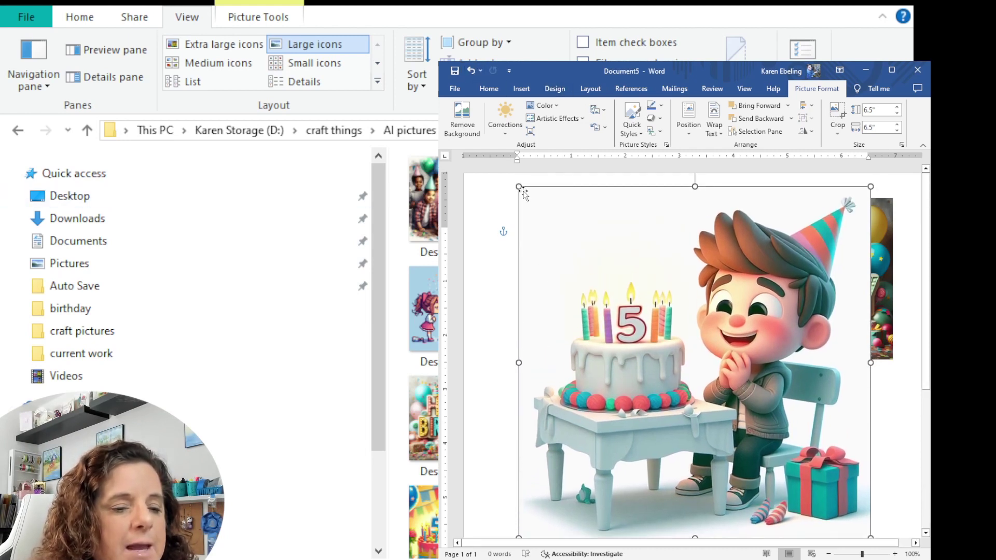
drag(519, 186, 715, 383)
drag(741, 466, 570, 240)
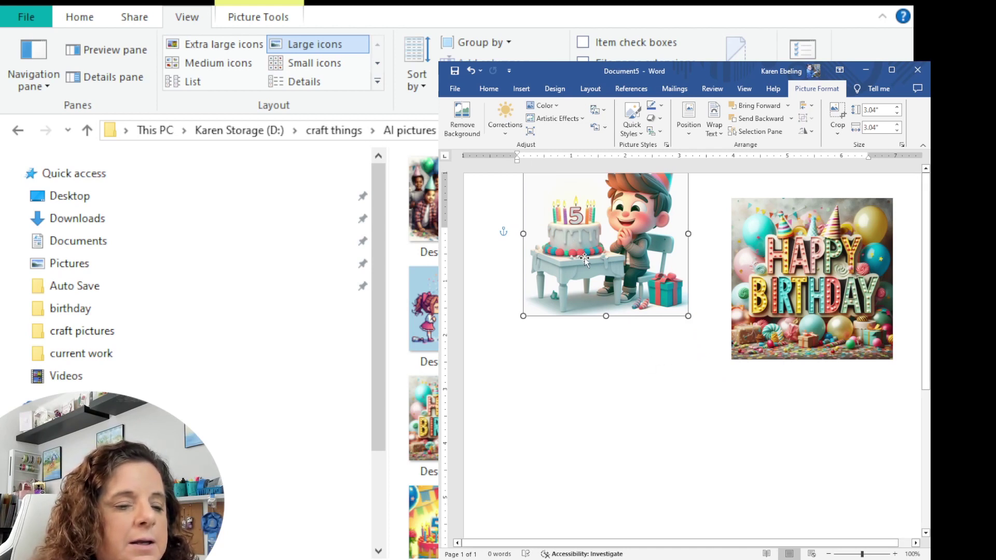
drag(585, 259, 578, 258)
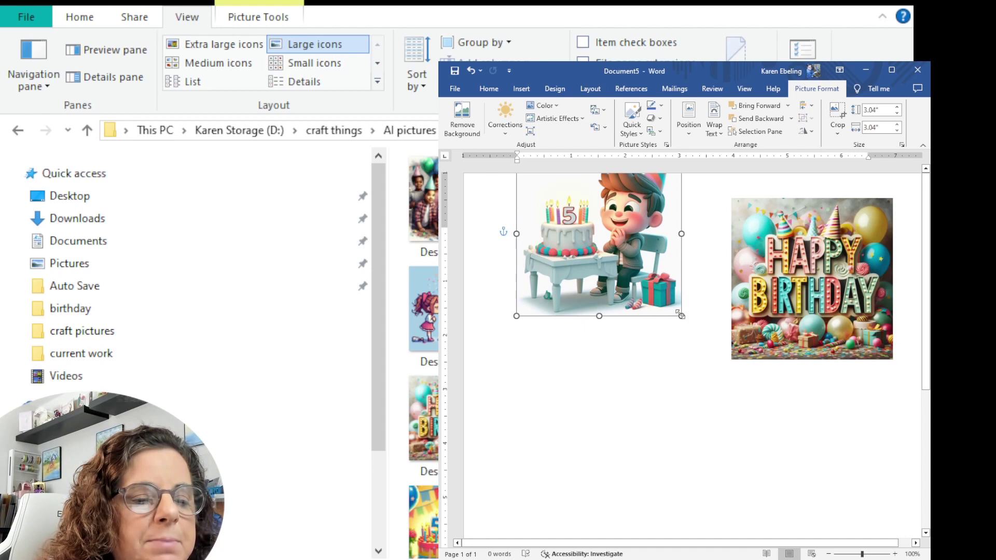
drag(610, 263, 634, 310)
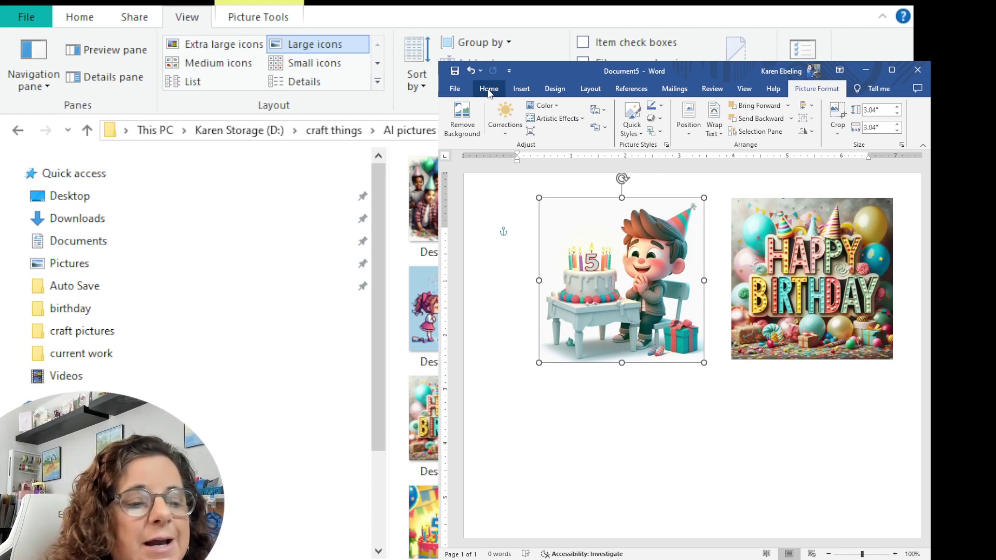
- Insert the princess party picture and bring it in front of the other pictures
click(523, 89)
click(519, 118)
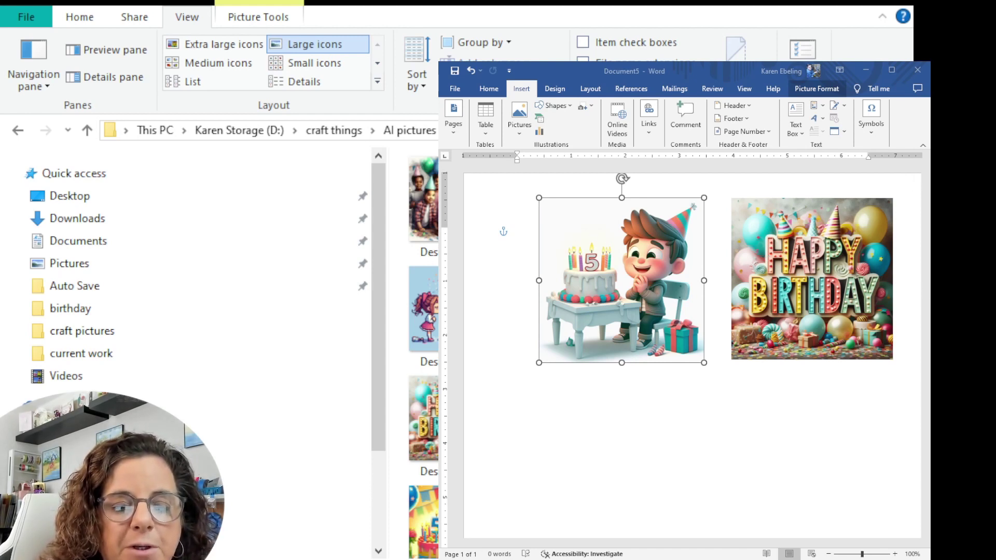
drag(926, 370, 888, 350)
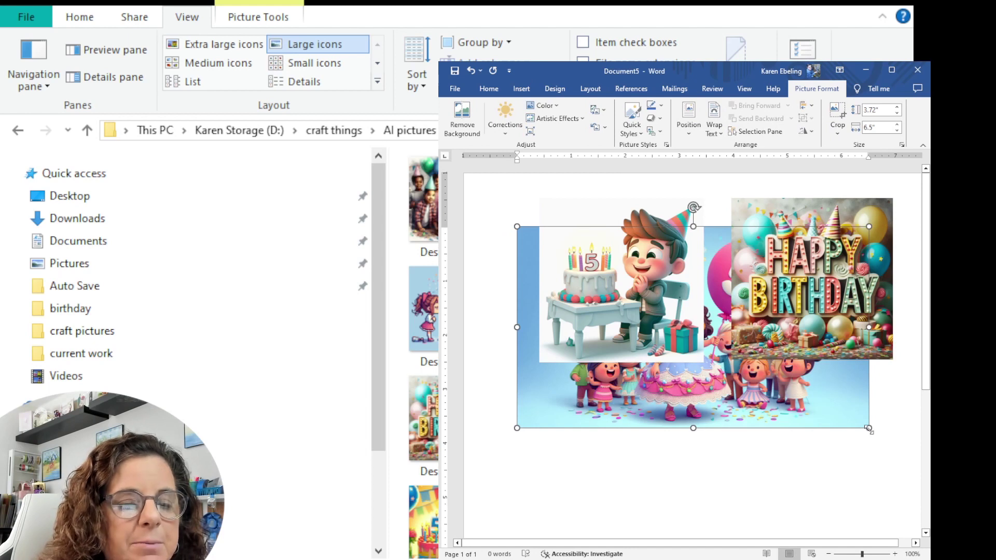
click(863, 427)
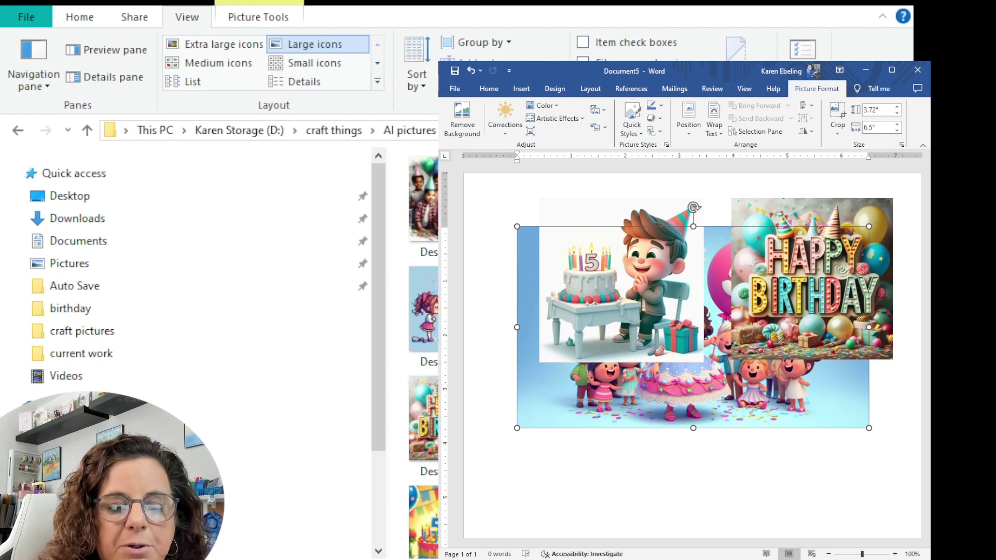
click(685, 381)
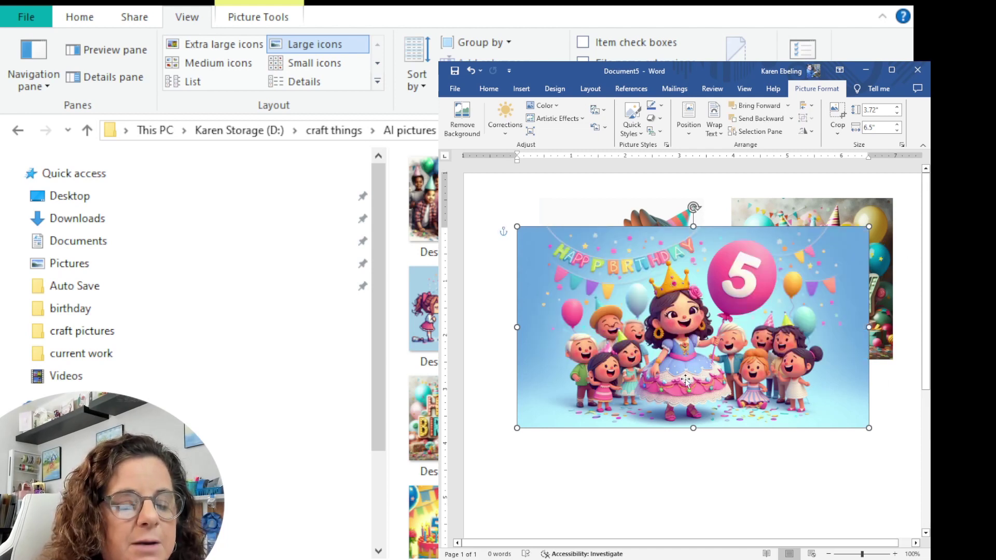
click(747, 440)
- Shrink the princess picture and move it below the boy picture
drag(752, 397, 721, 305)
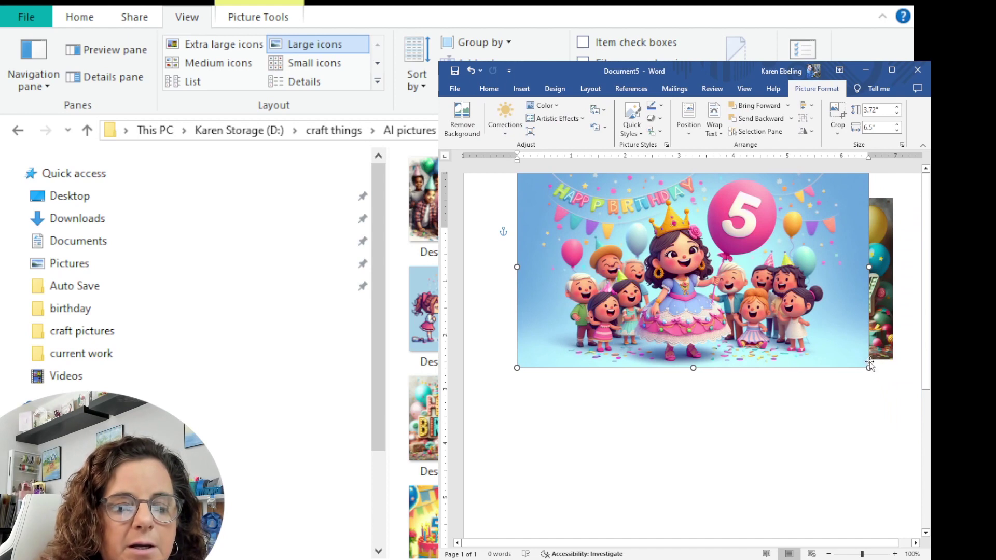
drag(869, 369, 682, 280)
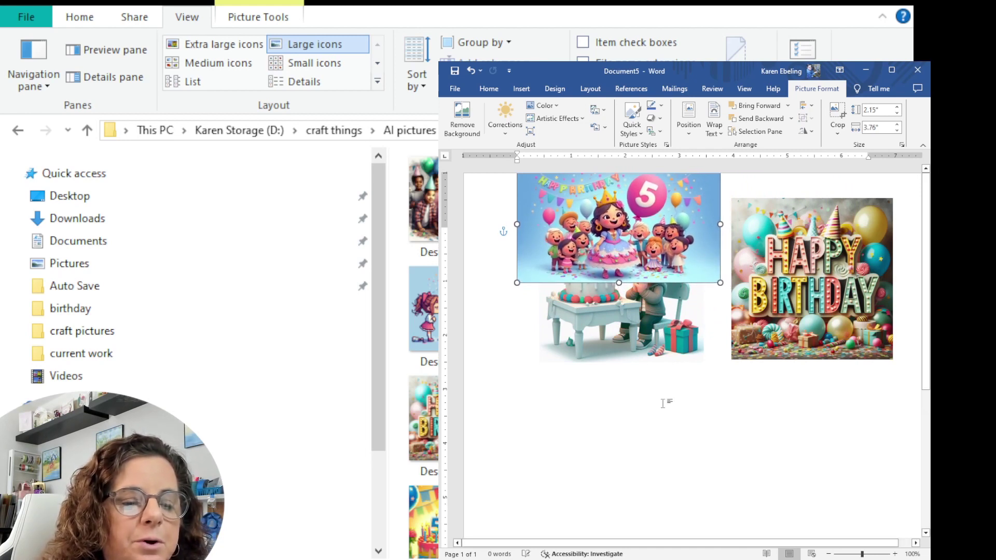
click(662, 439)
drag(628, 236, 627, 489)
- Fine-tune the princess and boy picture positions and widen the Word window
scroll(628, 450, down, 3)
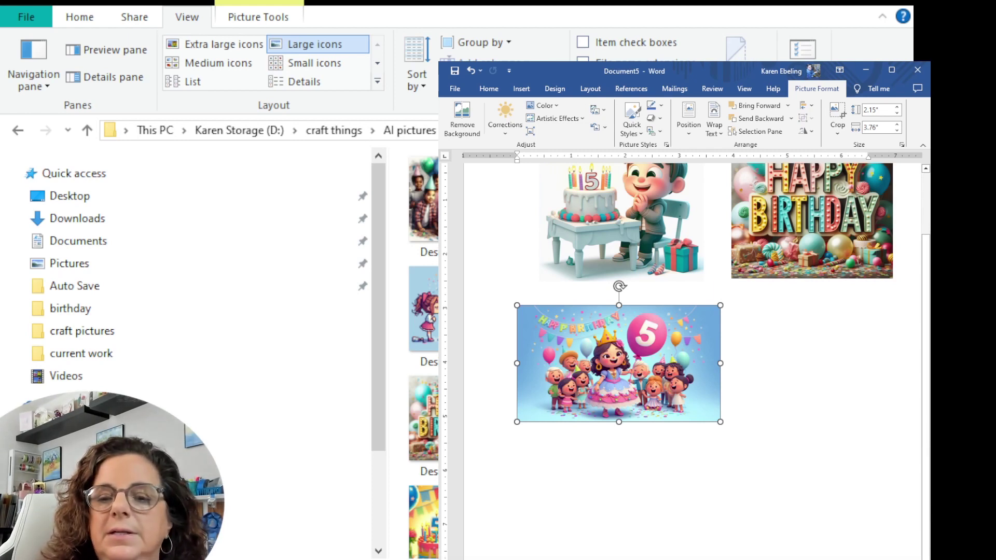
scroll(625, 376, up, 3)
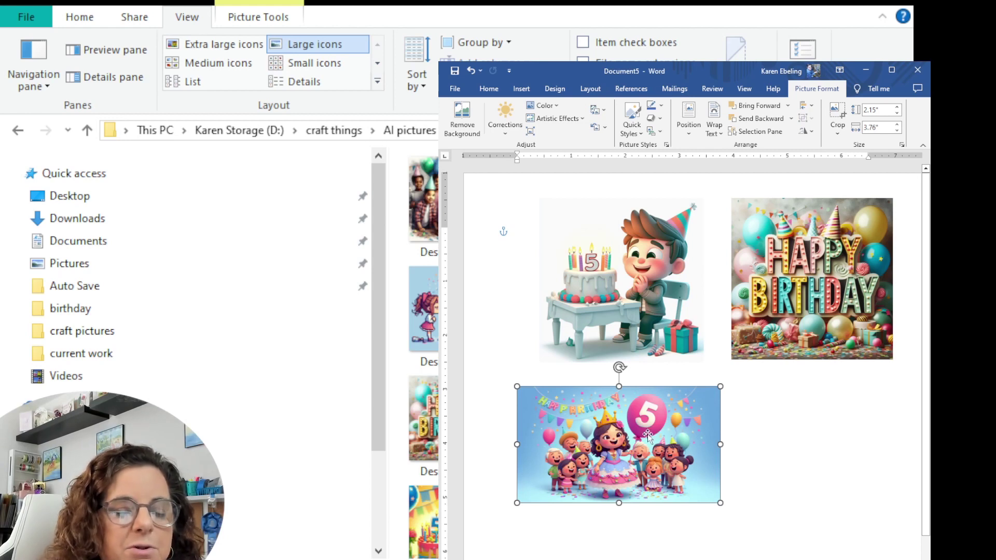
drag(647, 436, 638, 471)
drag(634, 324, 616, 334)
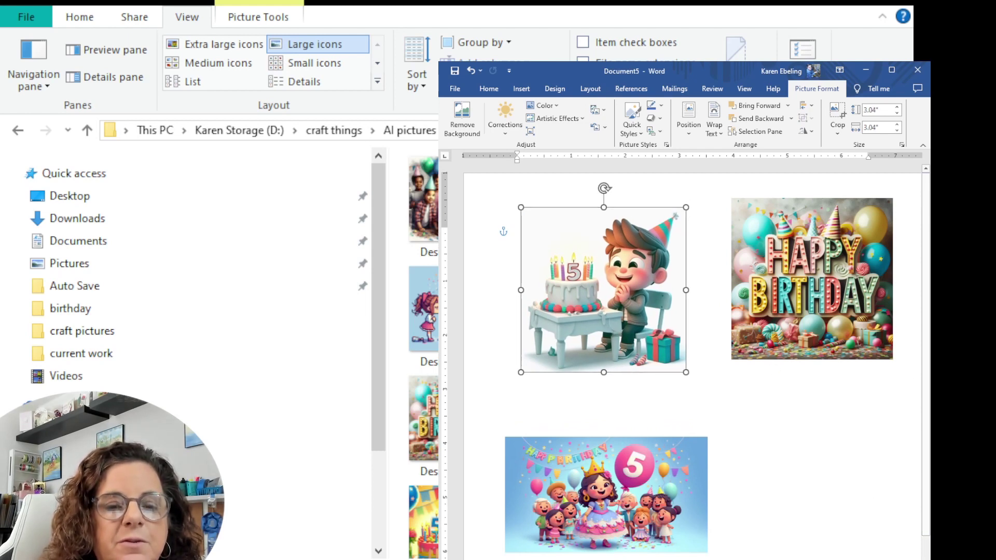
drag(929, 202, 960, 210)
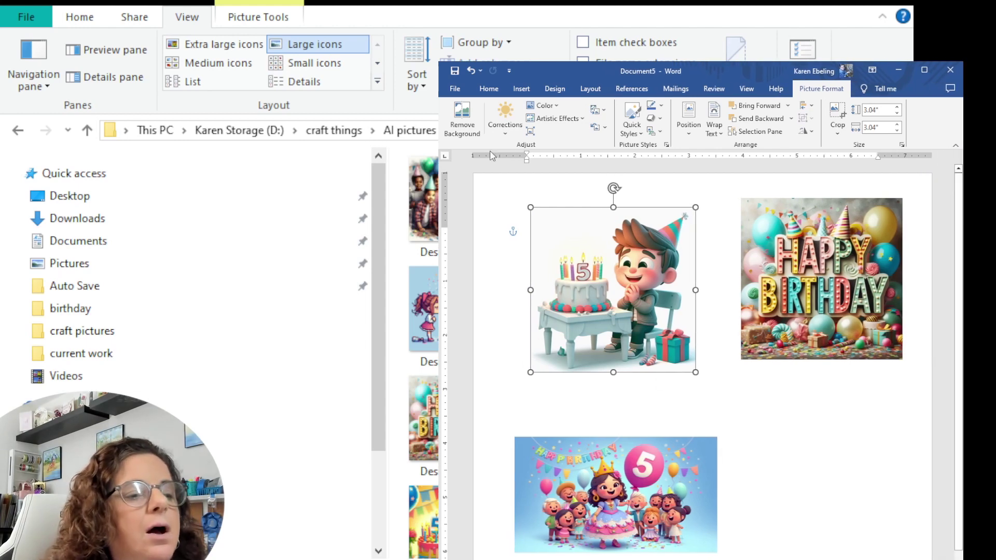
- Preview the three-picture page and print it on the EPSON ET-2850 Series printer
click(455, 91)
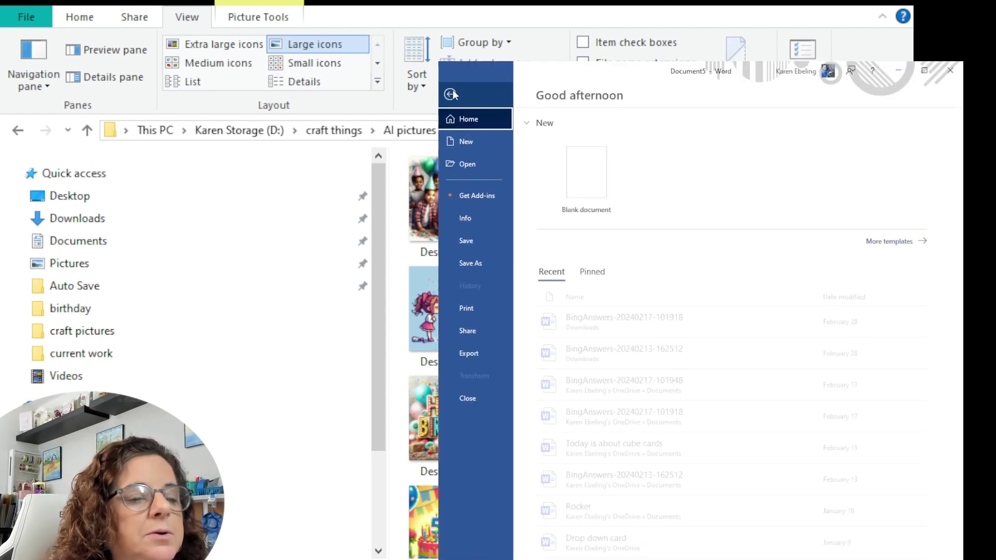
click(466, 310)
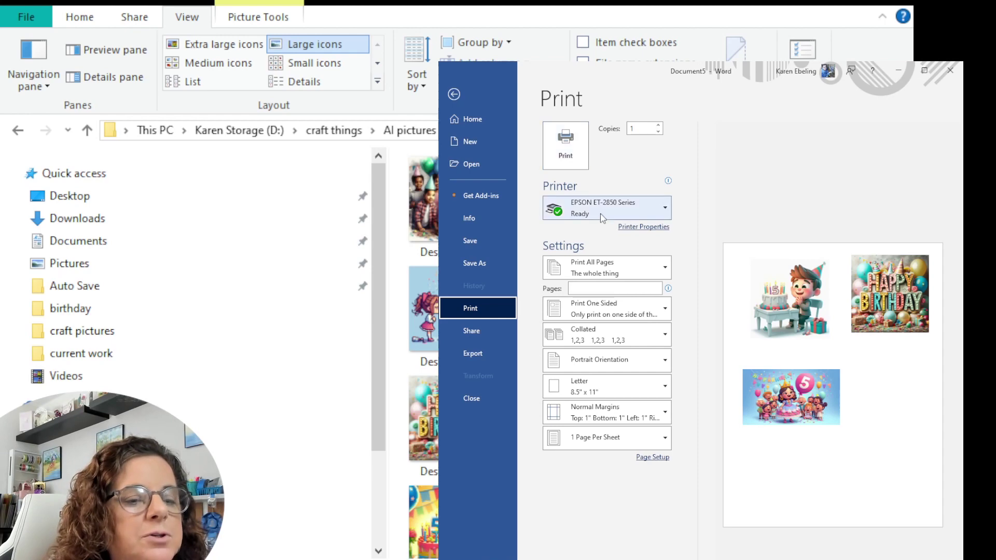
click(566, 146)
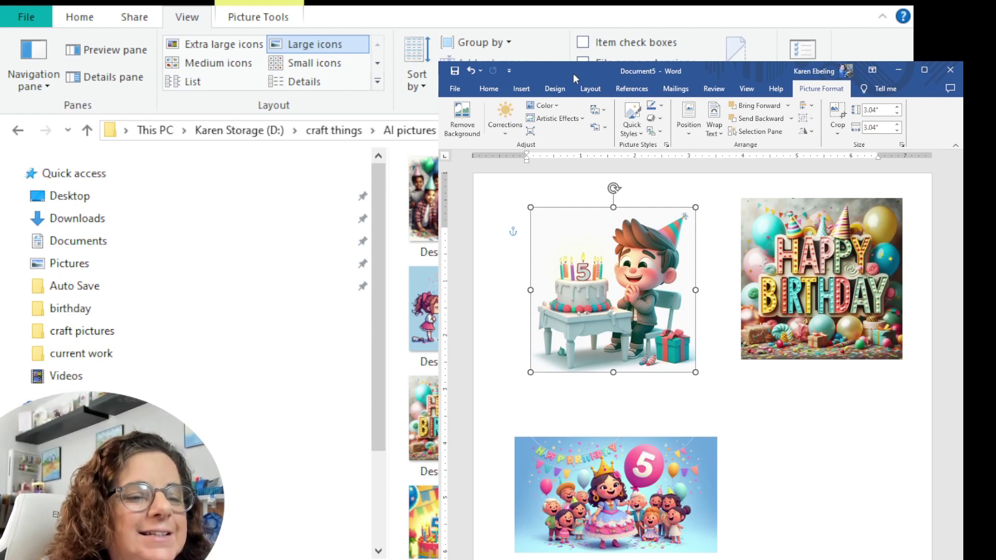
- Open the craft pictures folder under AI pictures and push Word mostly off-screen
click(402, 132)
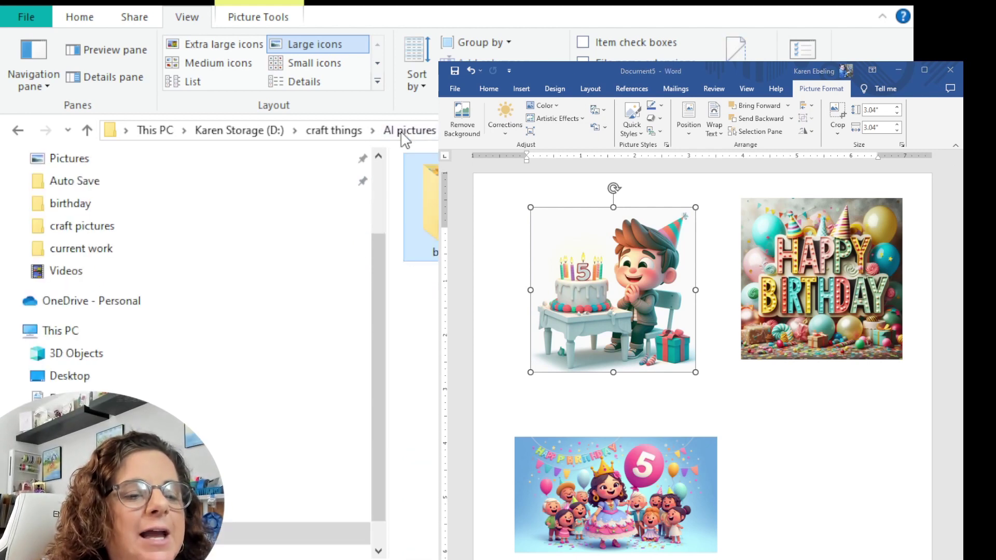
double_click(421, 207)
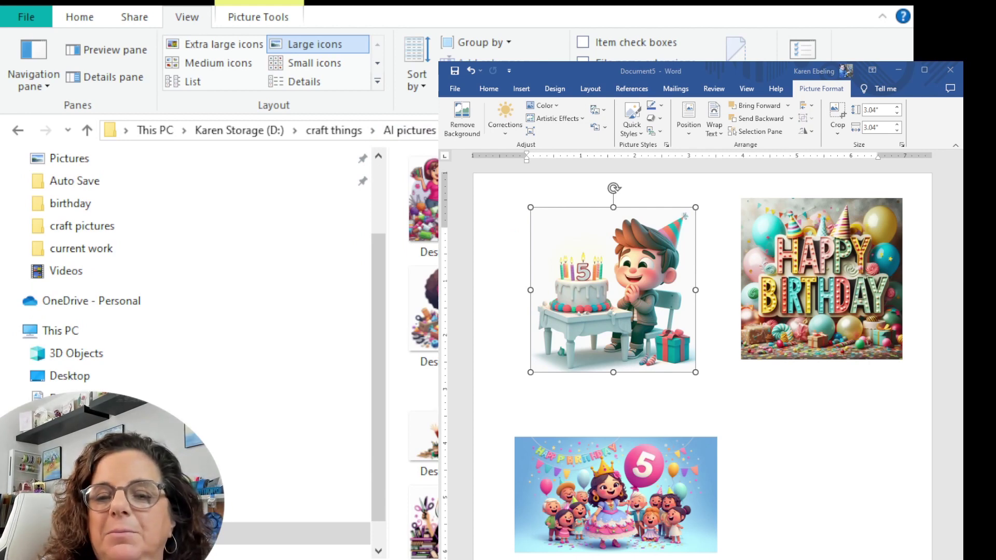
drag(534, 71, 995, 76)
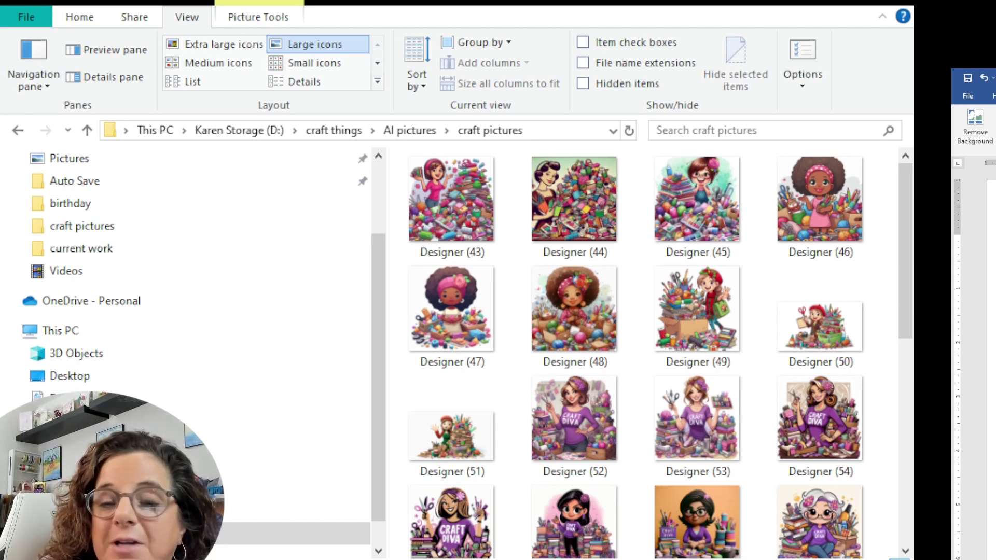
- Scroll through the craft picture thumbnails, then return to the AI pictures folder
scroll(635, 352, down, 2)
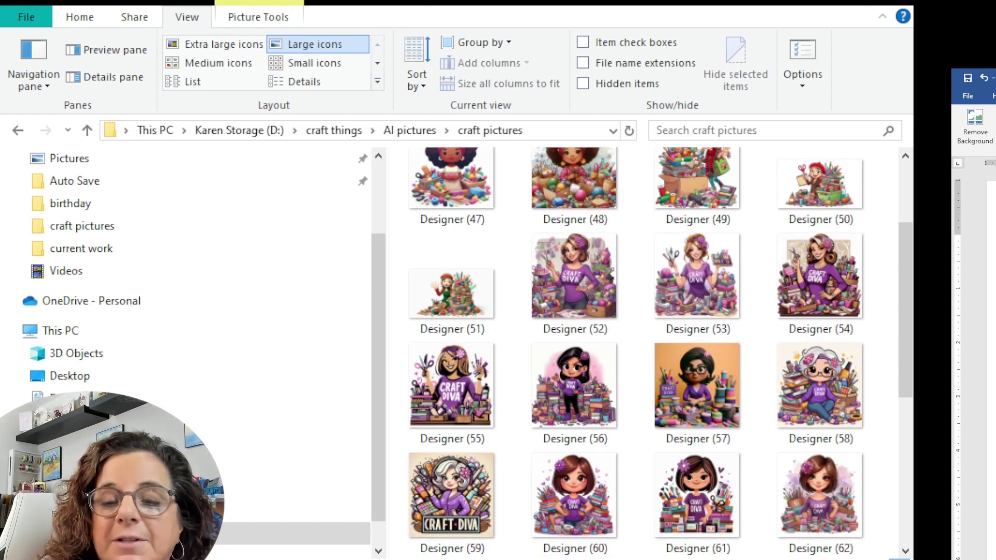
scroll(636, 353, down, 4)
scroll(635, 353, down, 2)
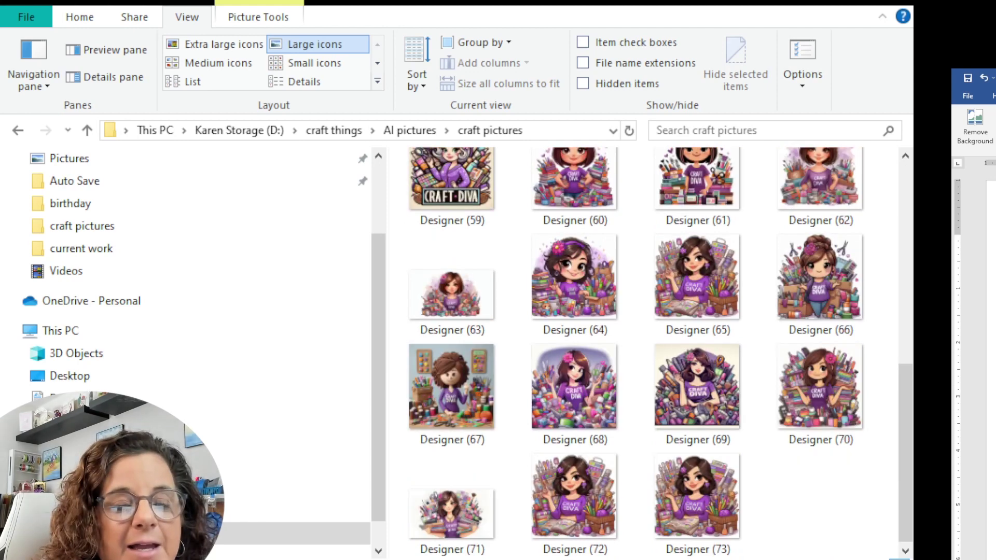
scroll(636, 353, up, 8)
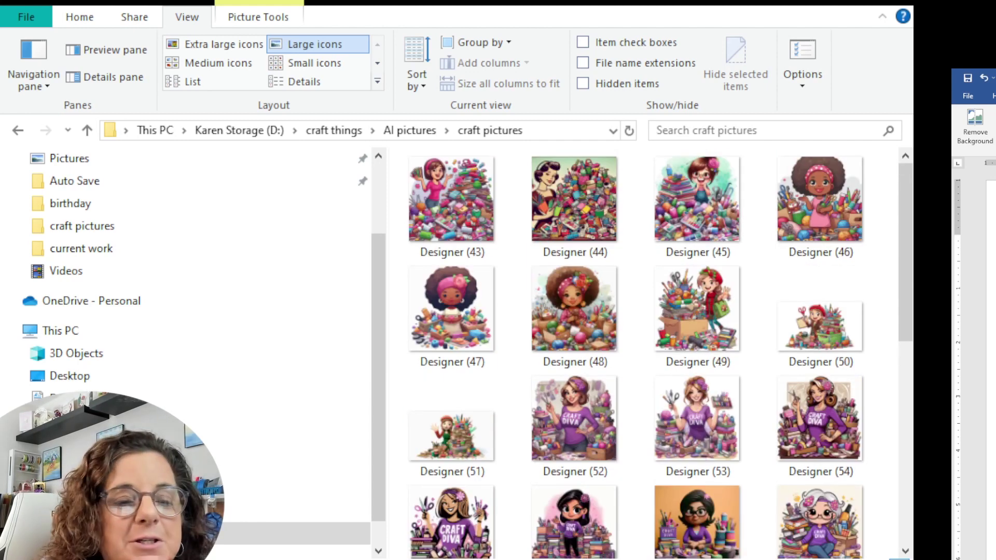
click(412, 130)
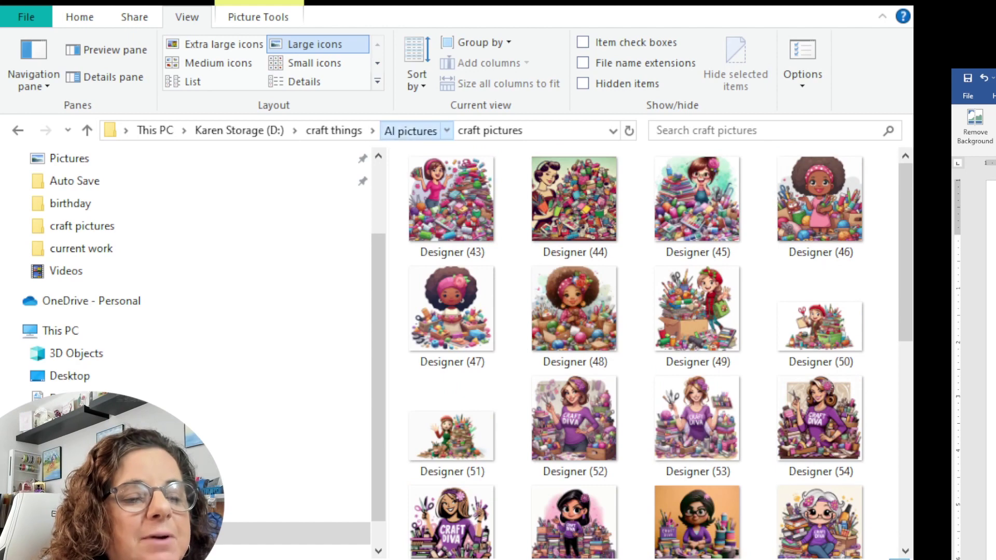